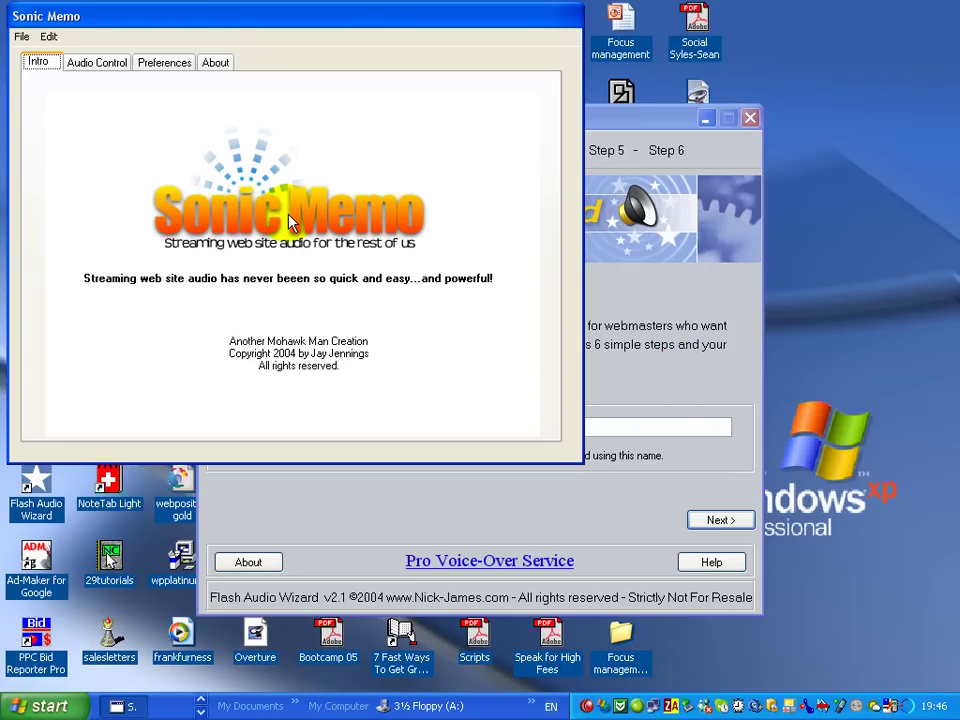
Load tsrevealed-lr.mp3 from the Desktop as the MP3 file for the audio control.
click(95, 64)
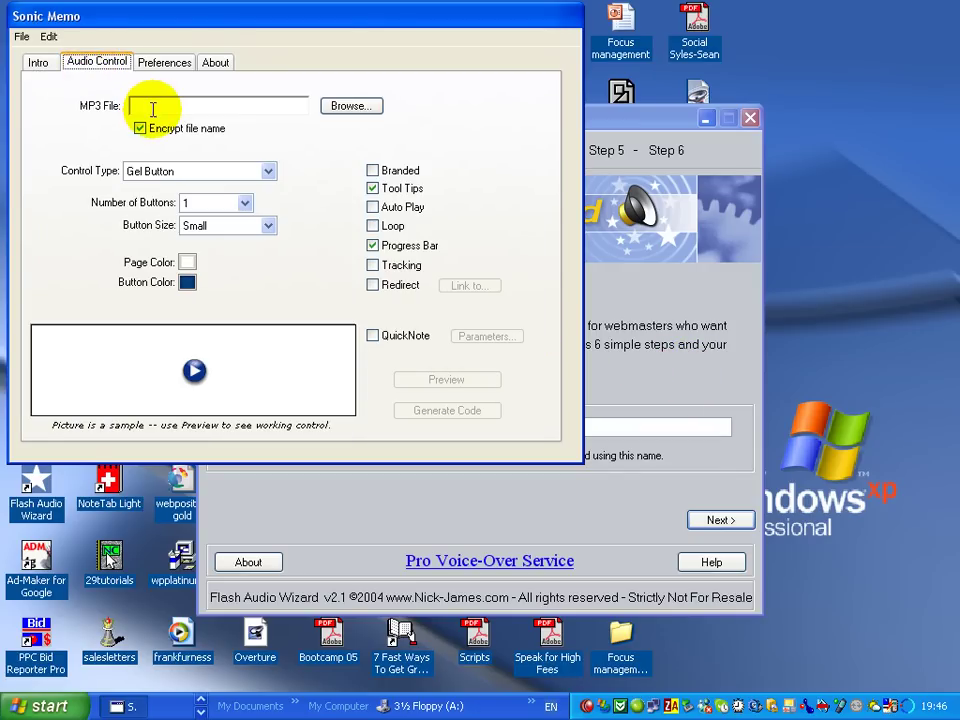
click(330, 108)
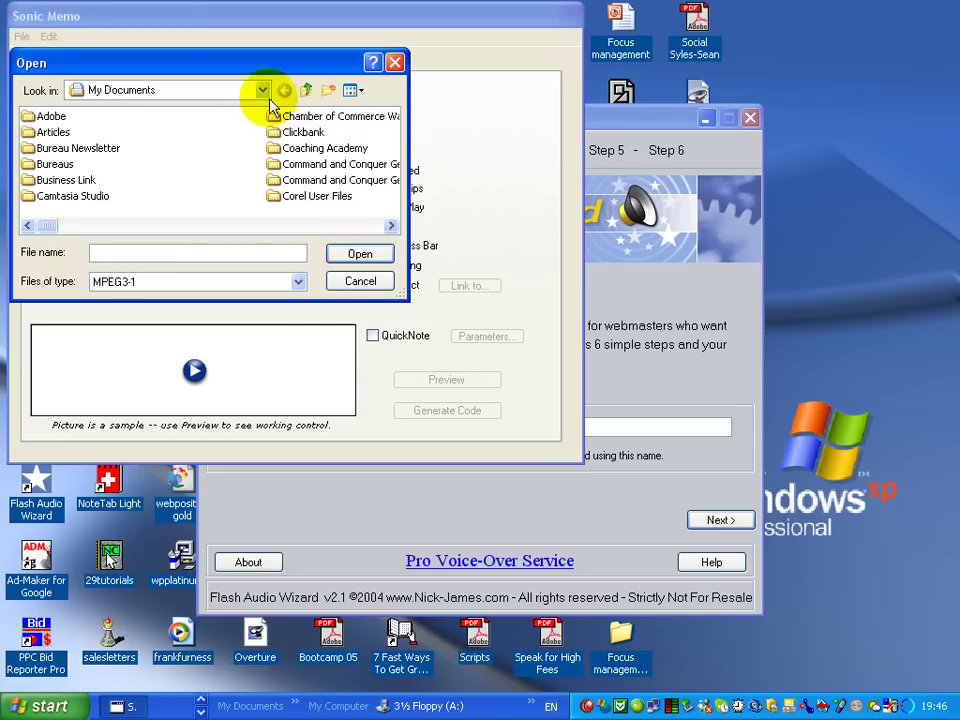
click(263, 90)
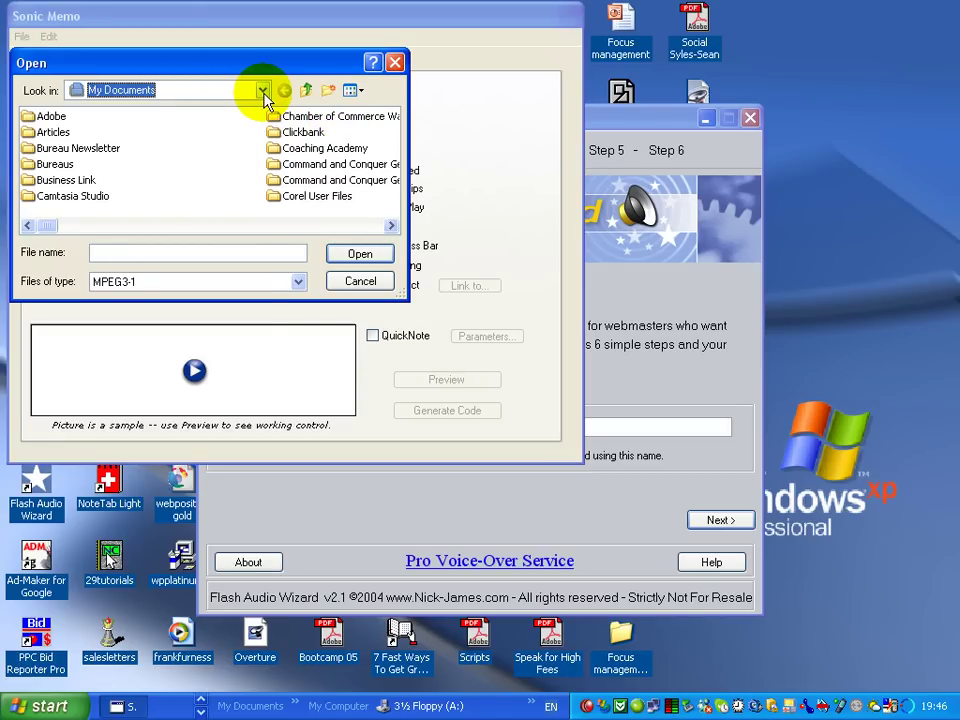
click(239, 110)
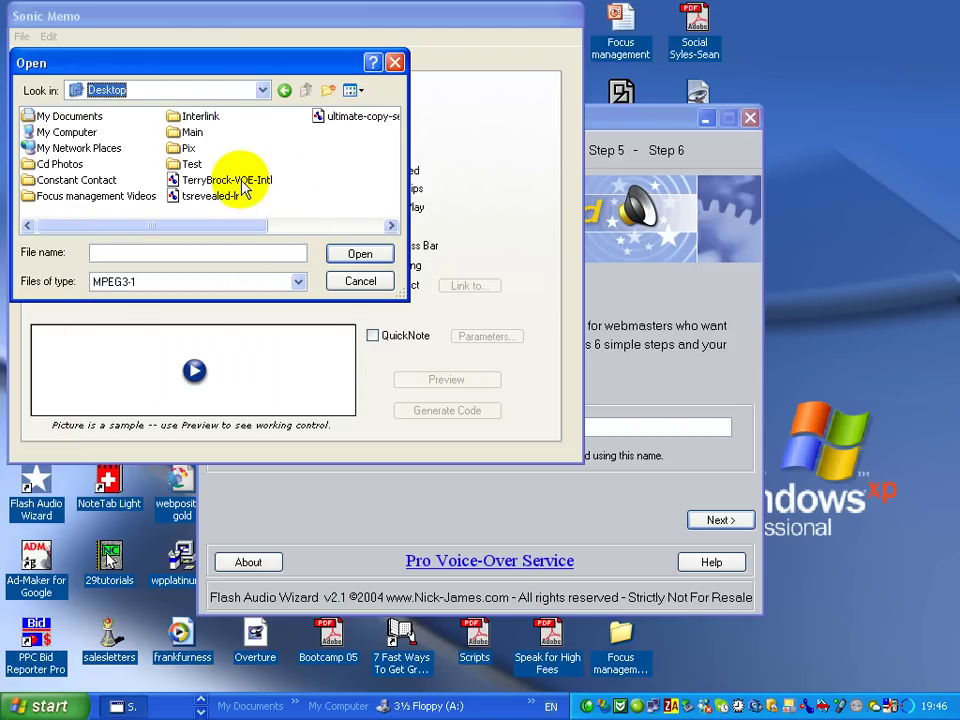
click(300, 230)
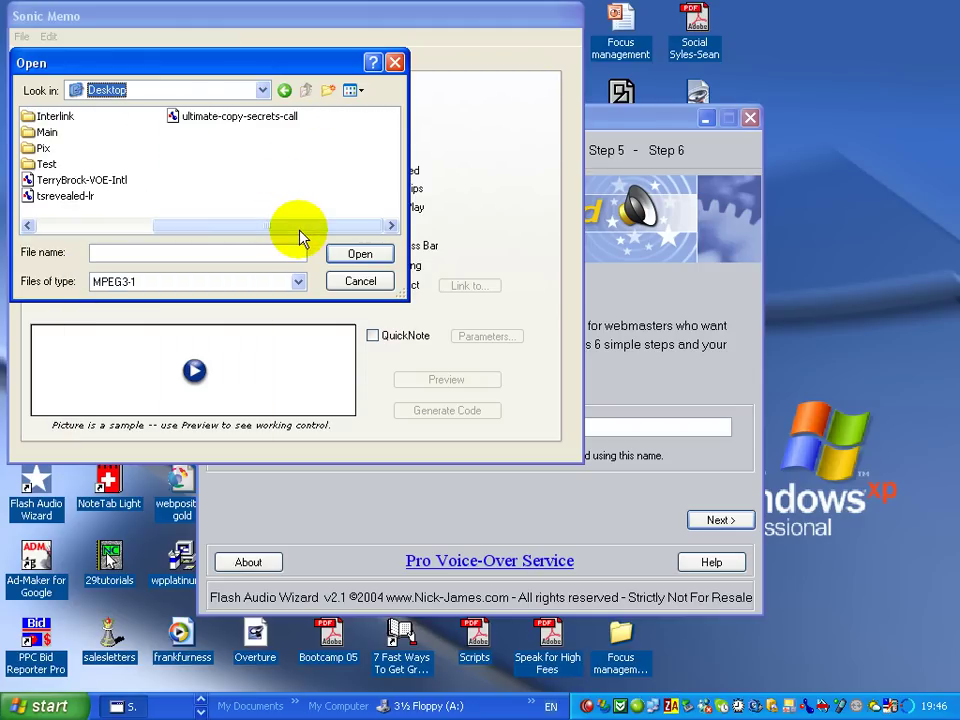
double_click(78, 198)
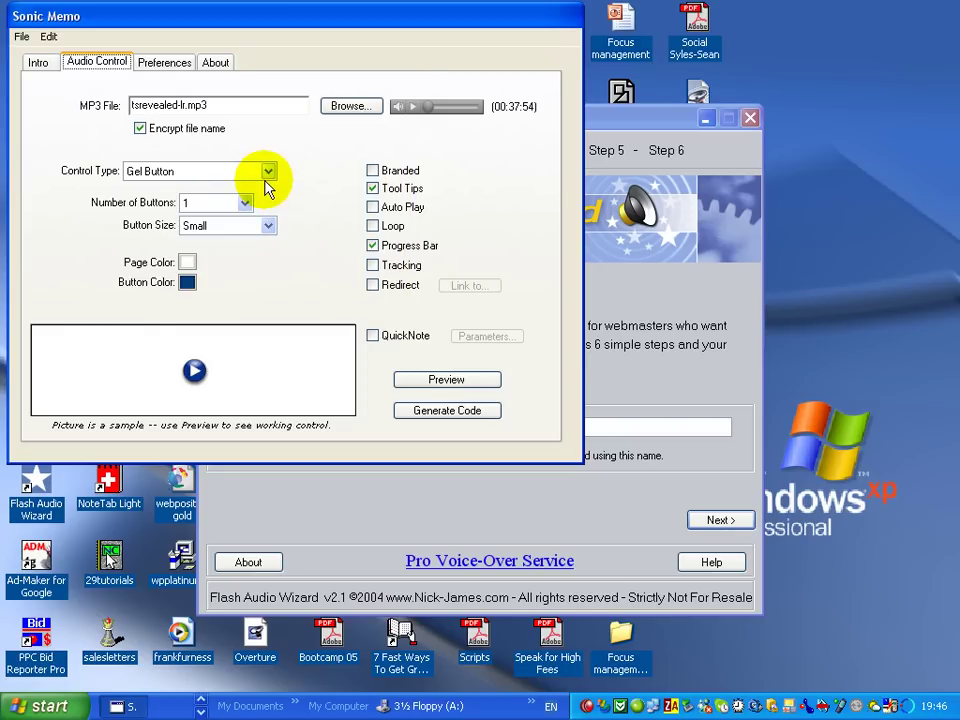
Set the control type to Techno Button and the number of buttons to 5.
click(269, 172)
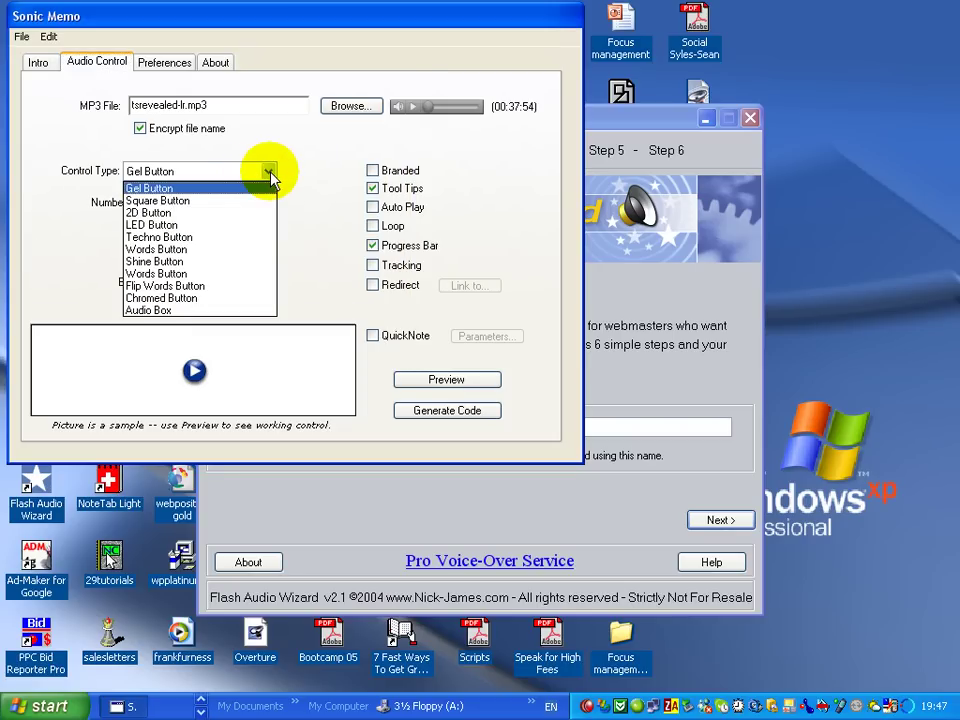
click(220, 238)
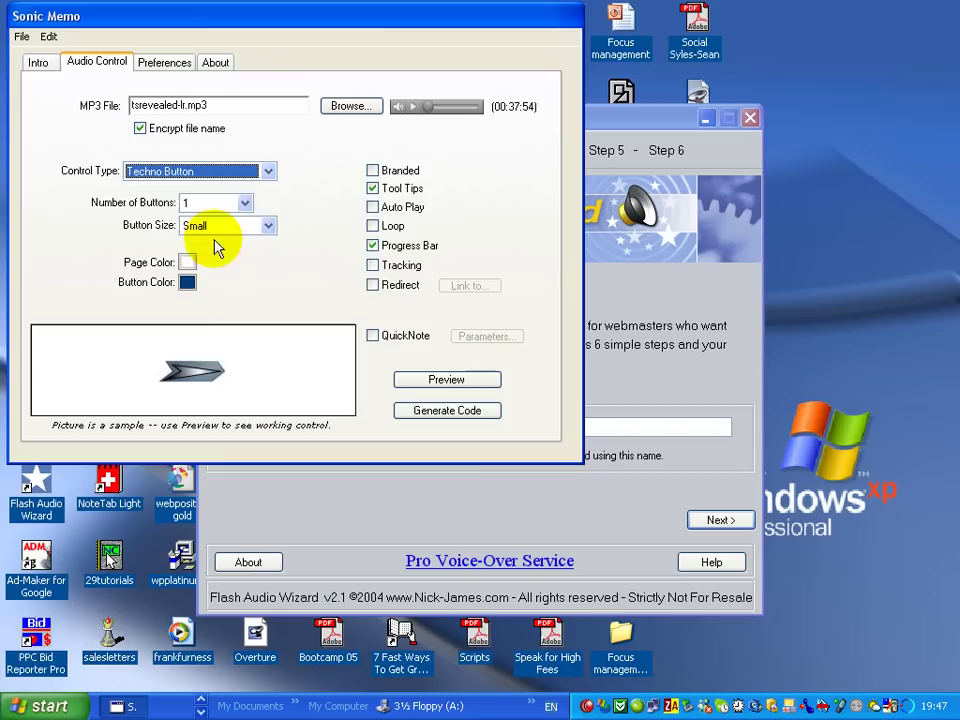
click(246, 202)
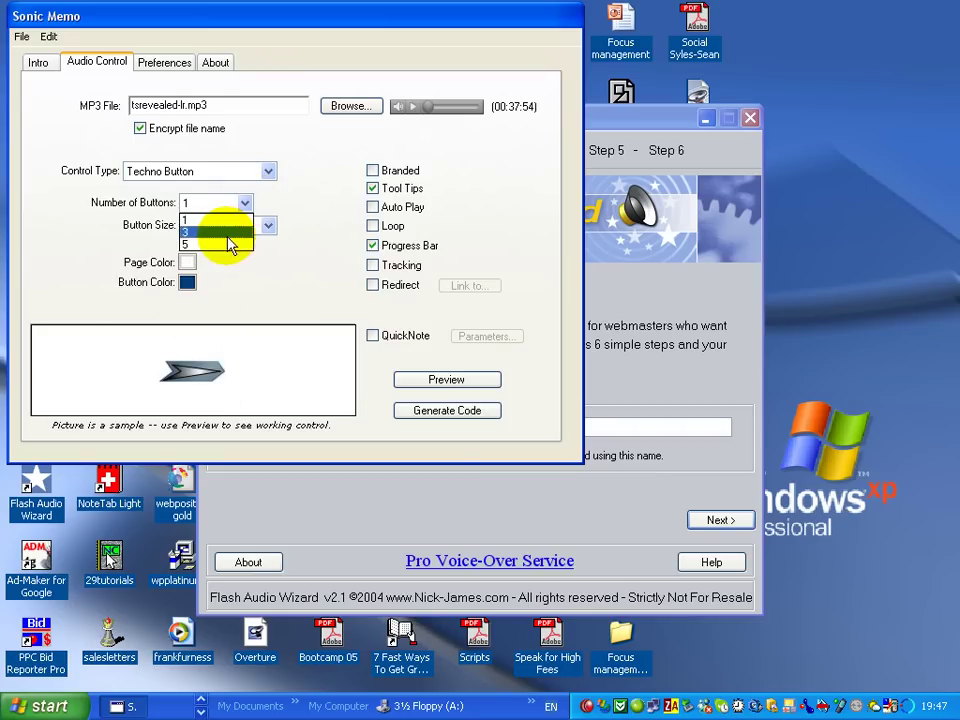
click(229, 245)
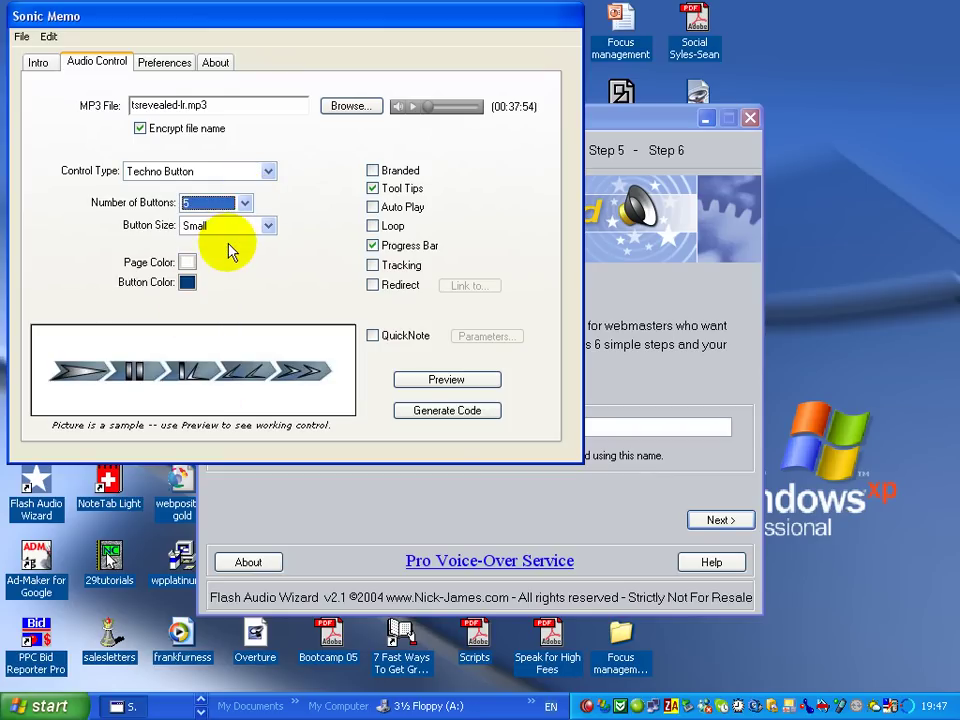
Try the Shine Button control type, and finally set the control type to Audio Box.
click(268, 171)
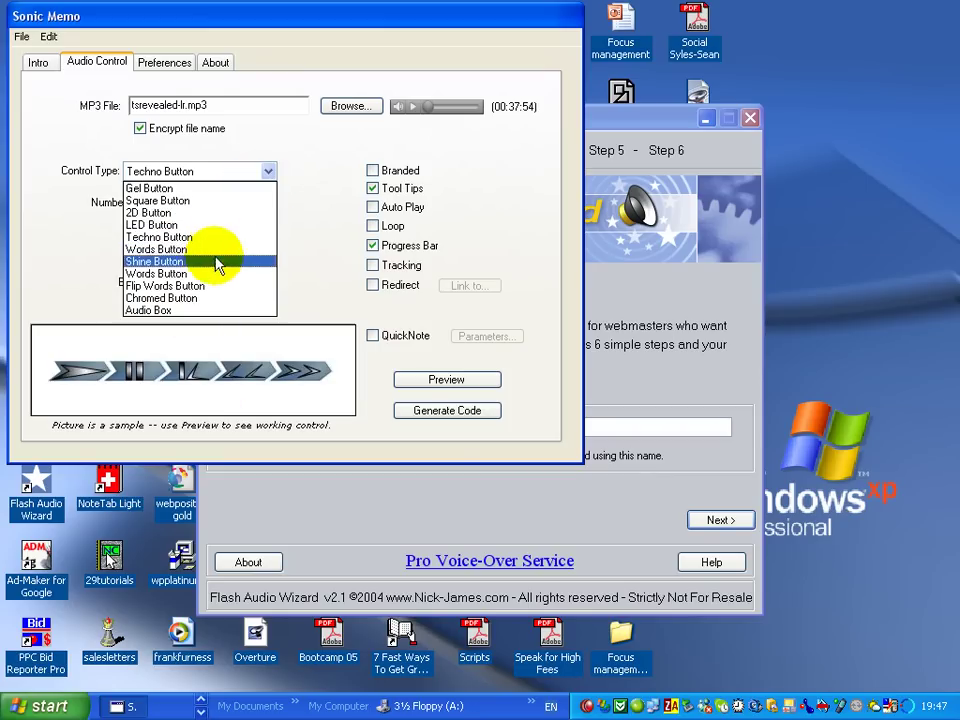
click(212, 262)
click(268, 171)
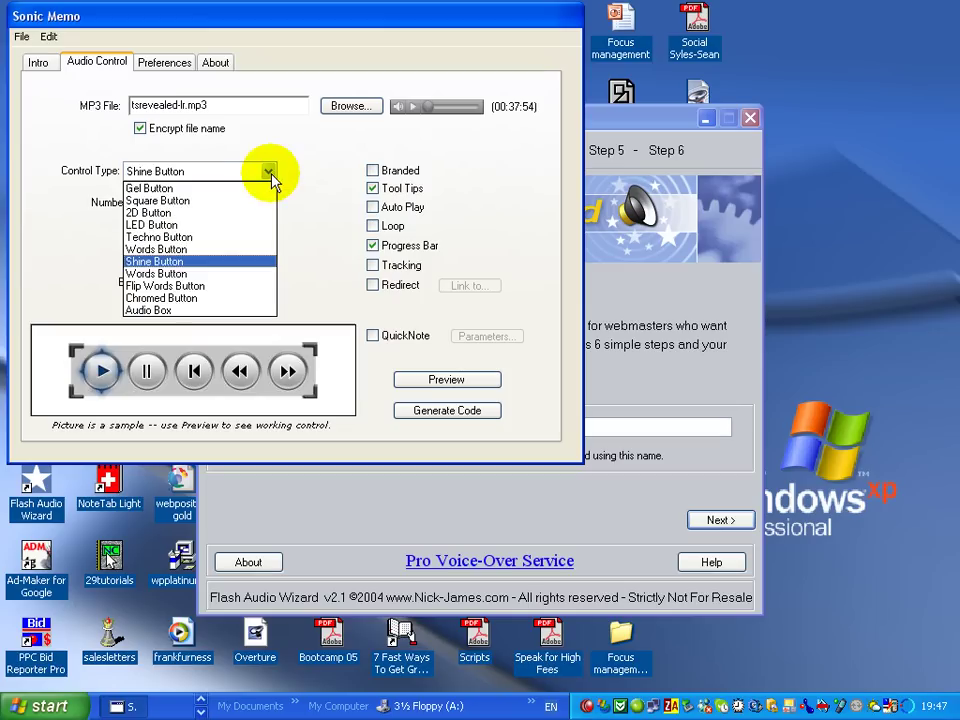
click(212, 310)
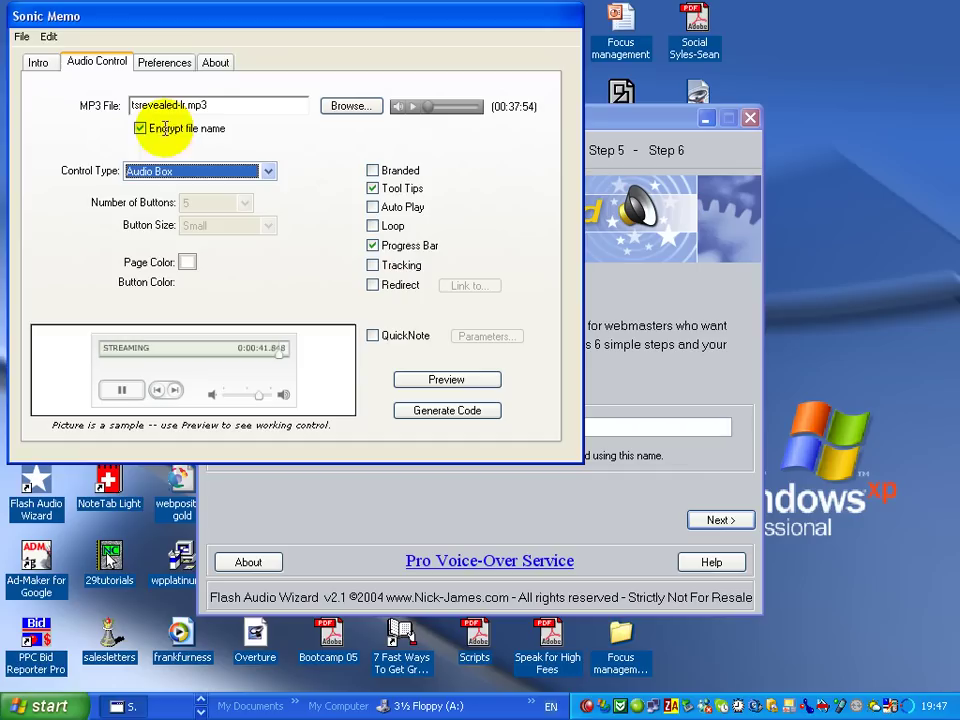
Examine Sonic Memo's preferences for server directories, tracking and branding, and its About information.
click(168, 63)
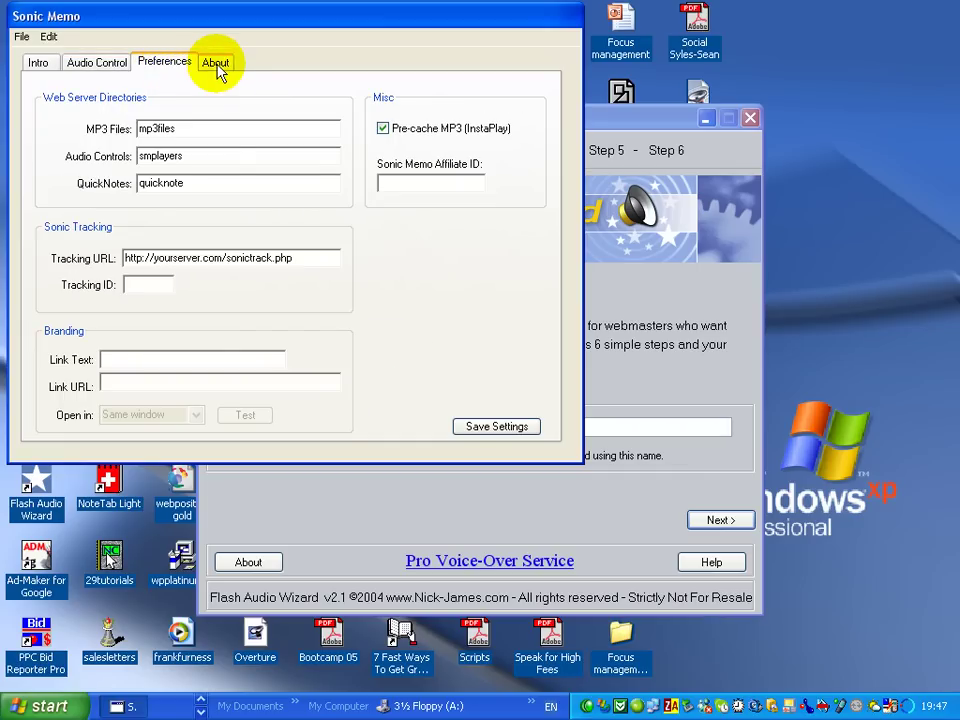
click(215, 64)
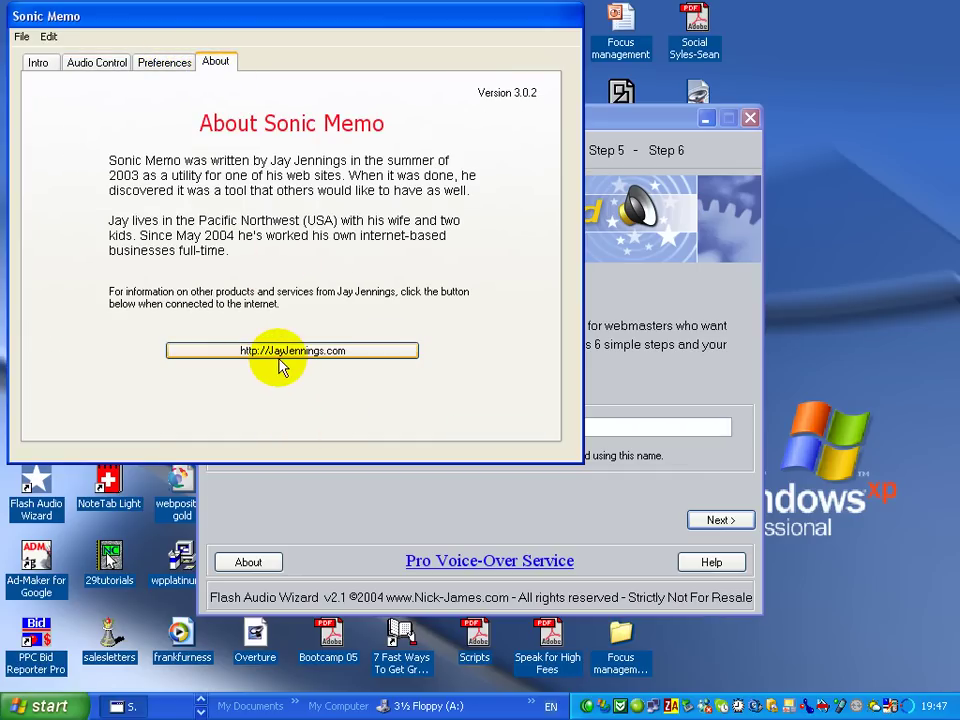
Switch to Flash Audio Wizard, keep the project name NewProject and choose to convert an existing MP3 or WAV file to Flash.
click(340, 515)
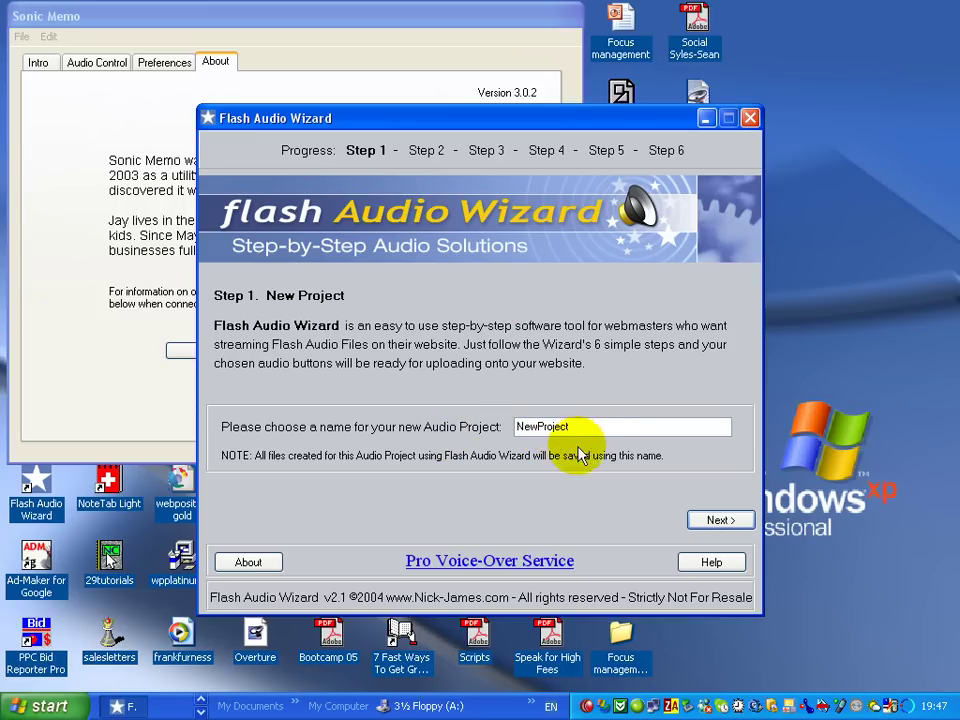
click(716, 521)
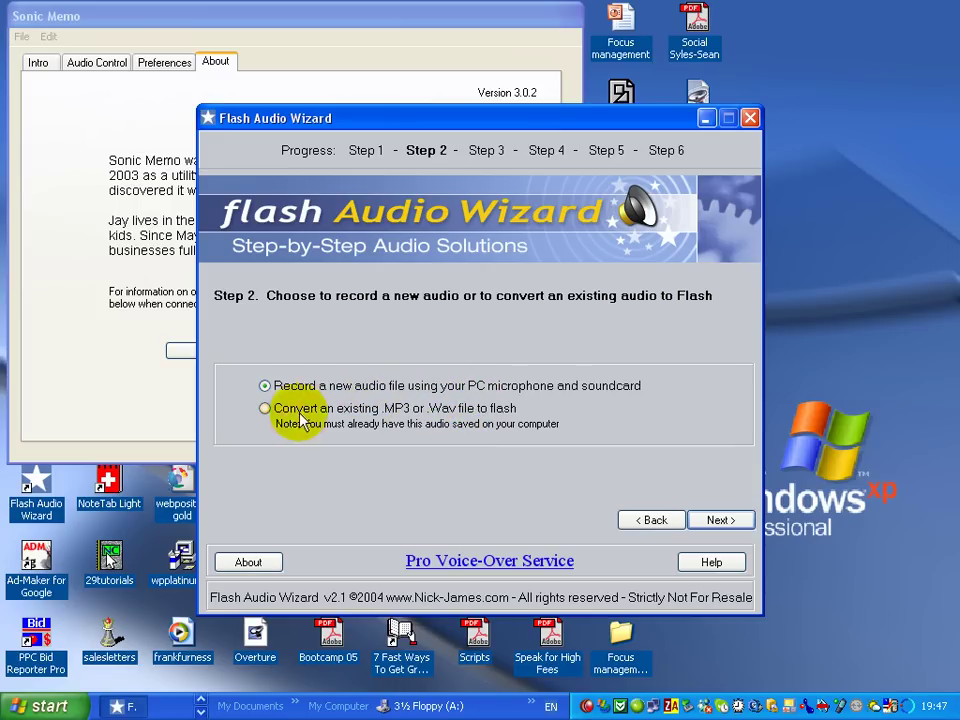
click(265, 409)
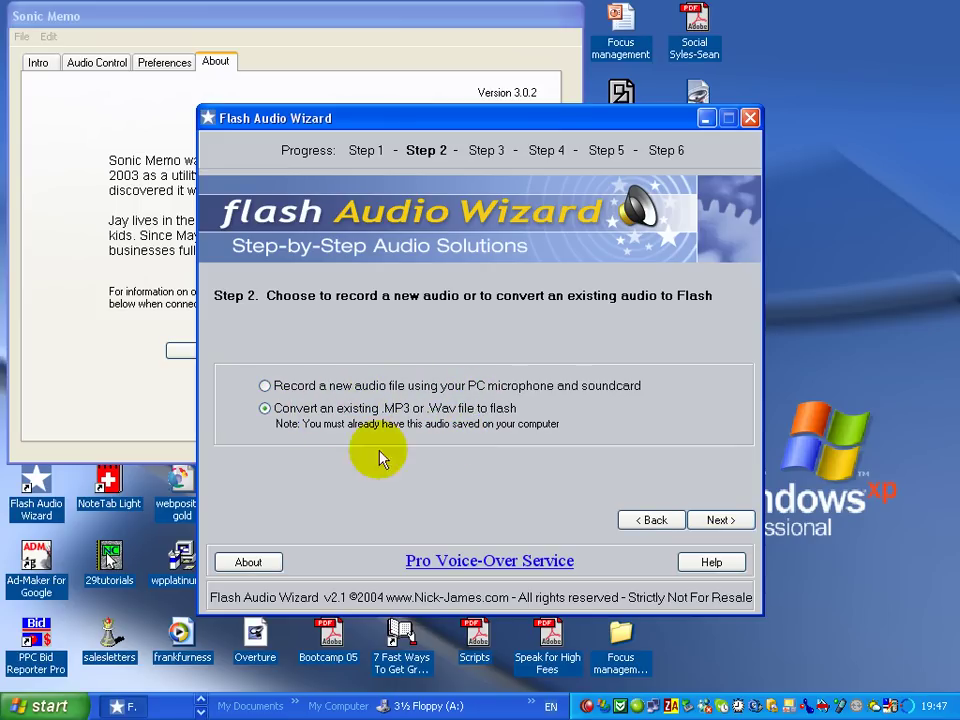
click(719, 521)
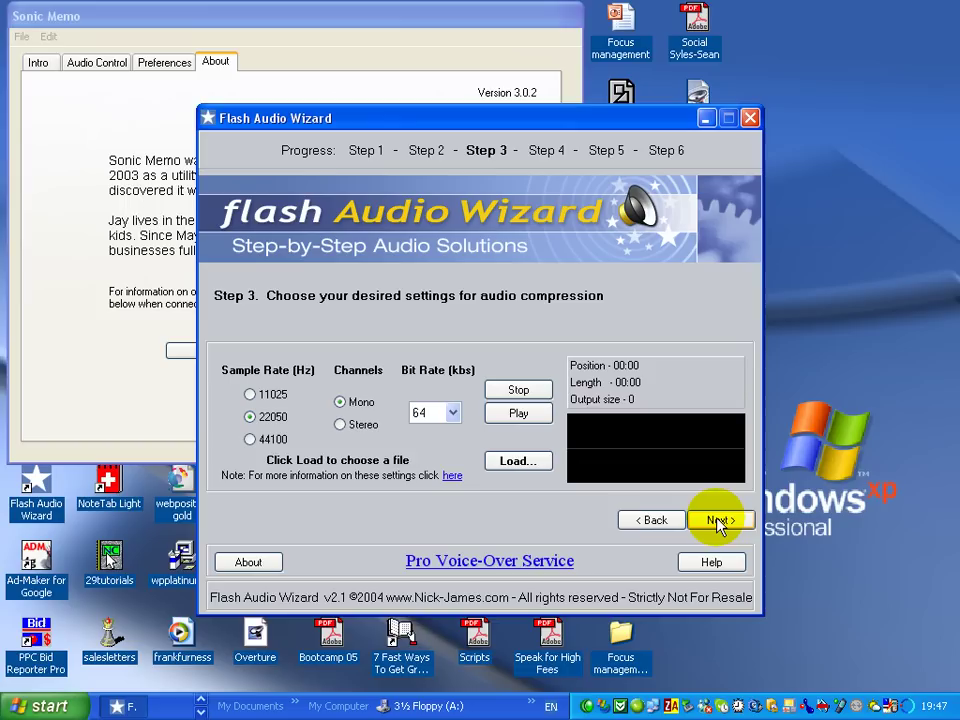
Load the test sound WAV file from the Desktop with the default compression settings and play it.
click(505, 465)
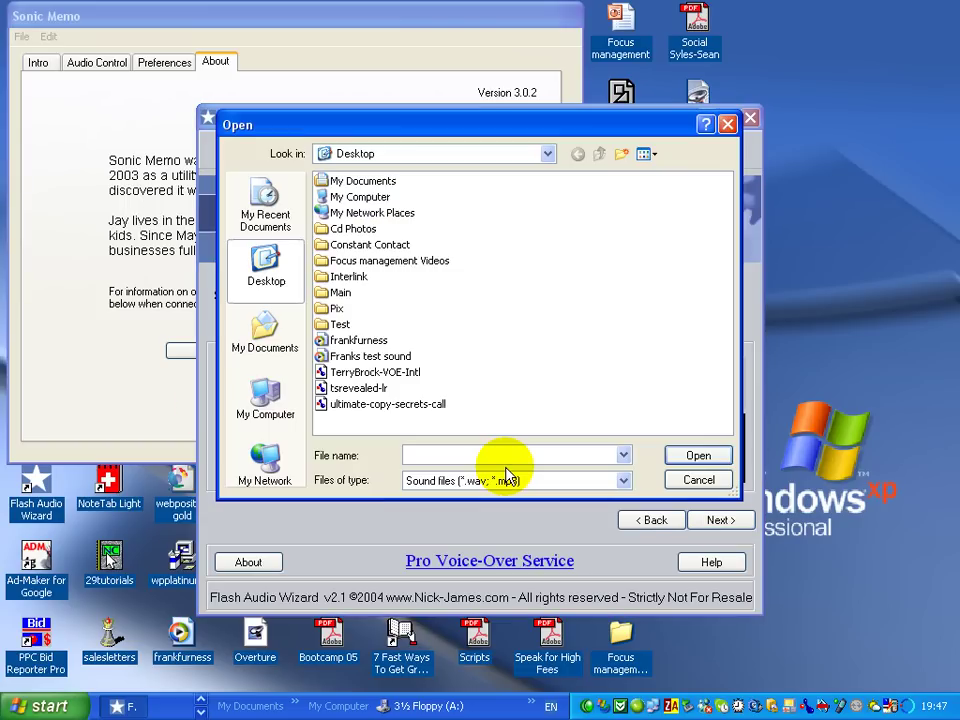
double_click(373, 358)
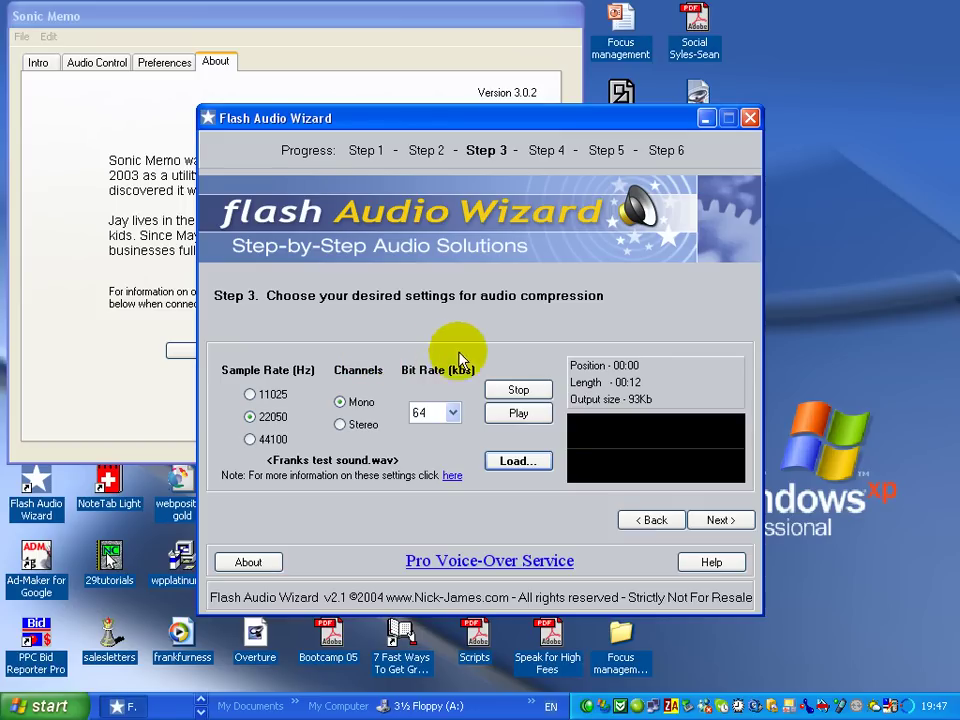
click(508, 420)
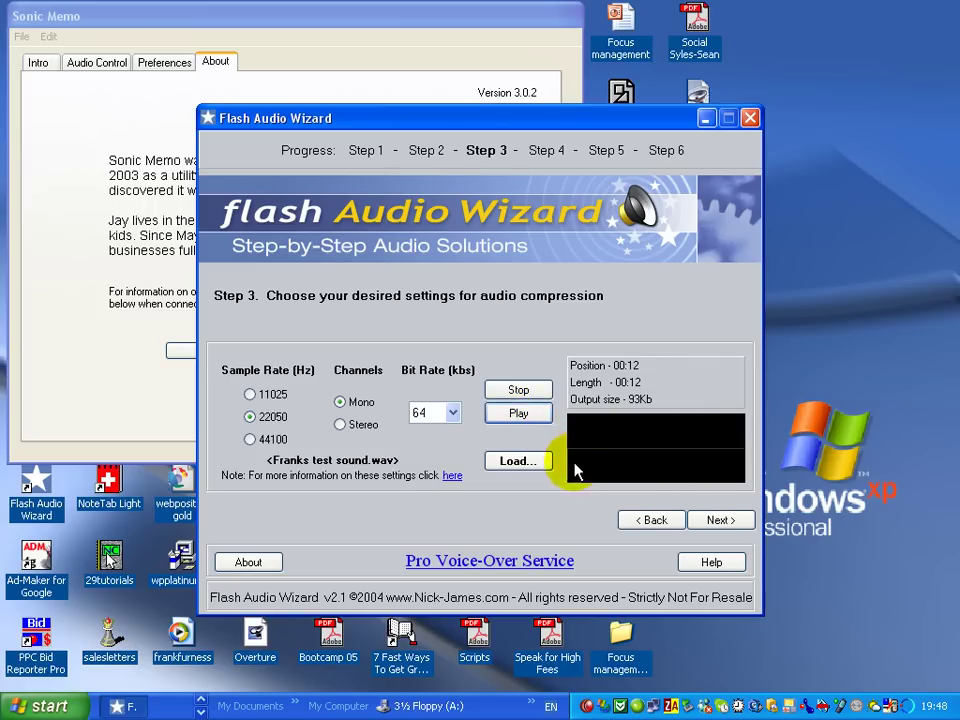
Choose the glossy bar button style with black play, pause and stop symbols from the additional styles, and set its color to blue #4466E4.
click(735, 519)
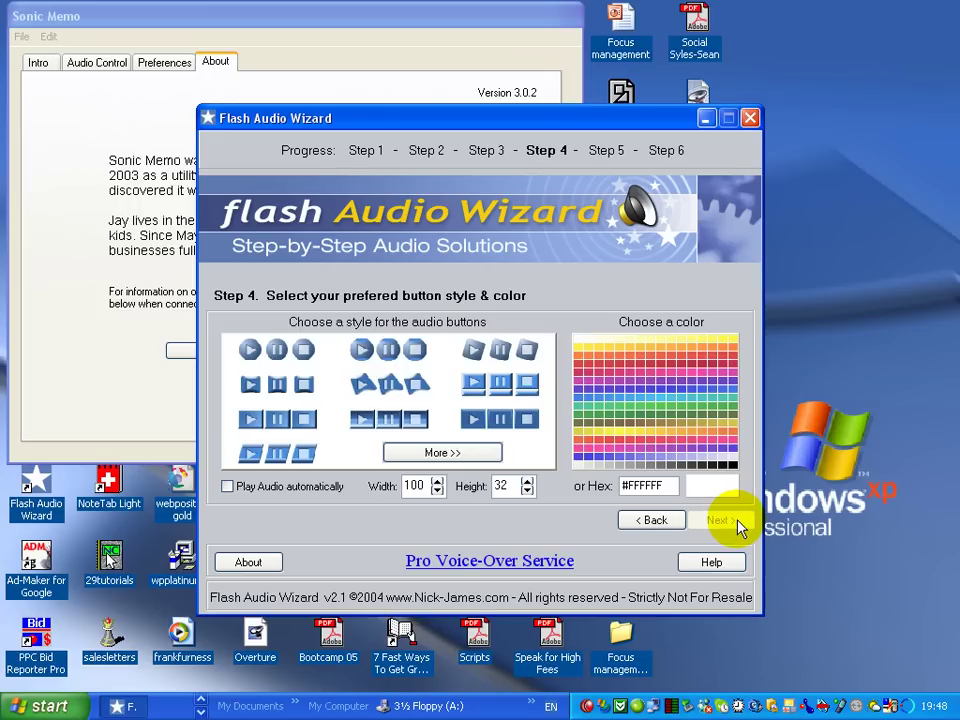
click(456, 451)
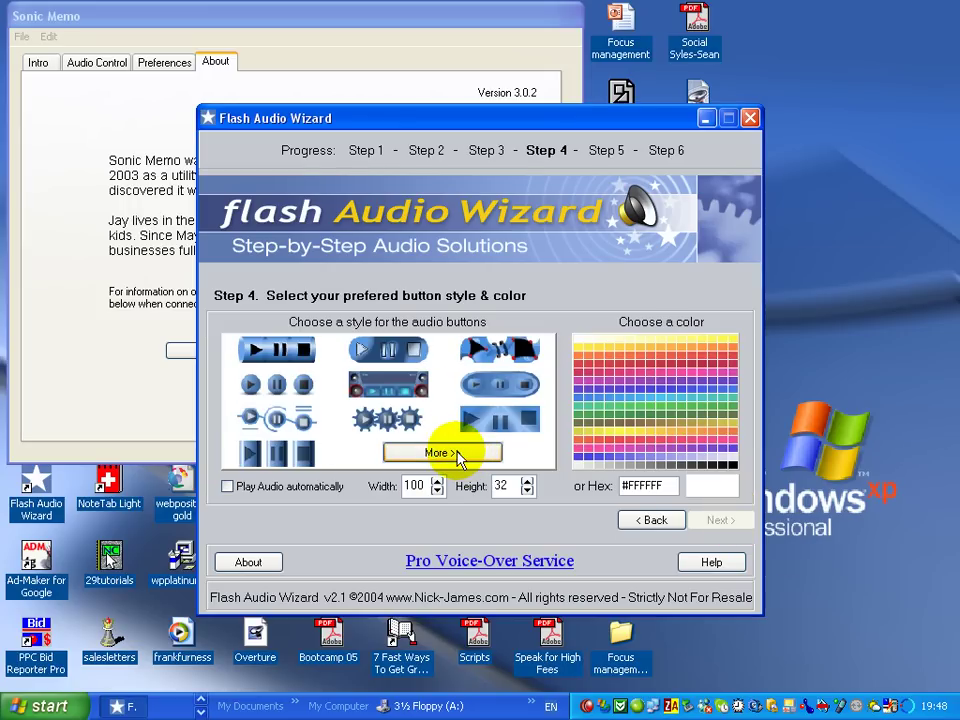
click(266, 352)
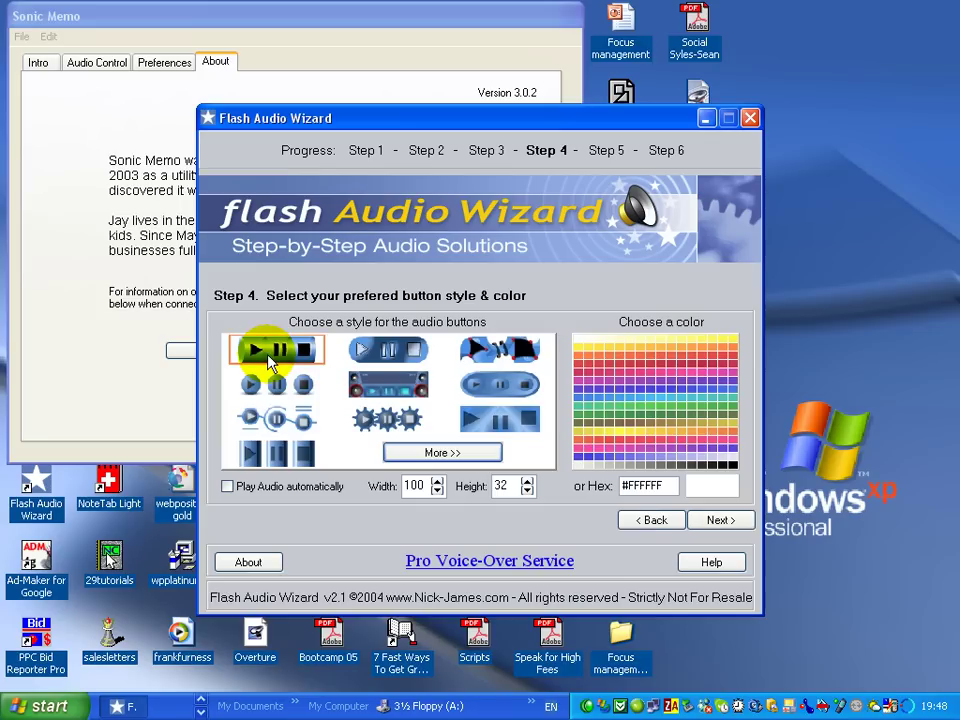
click(670, 381)
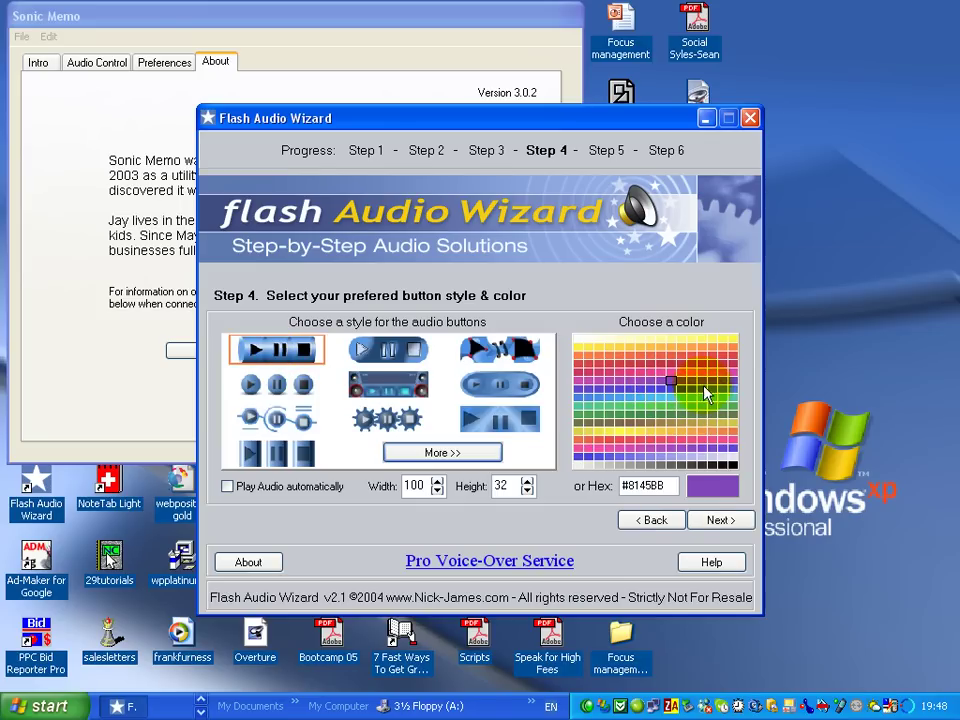
click(711, 389)
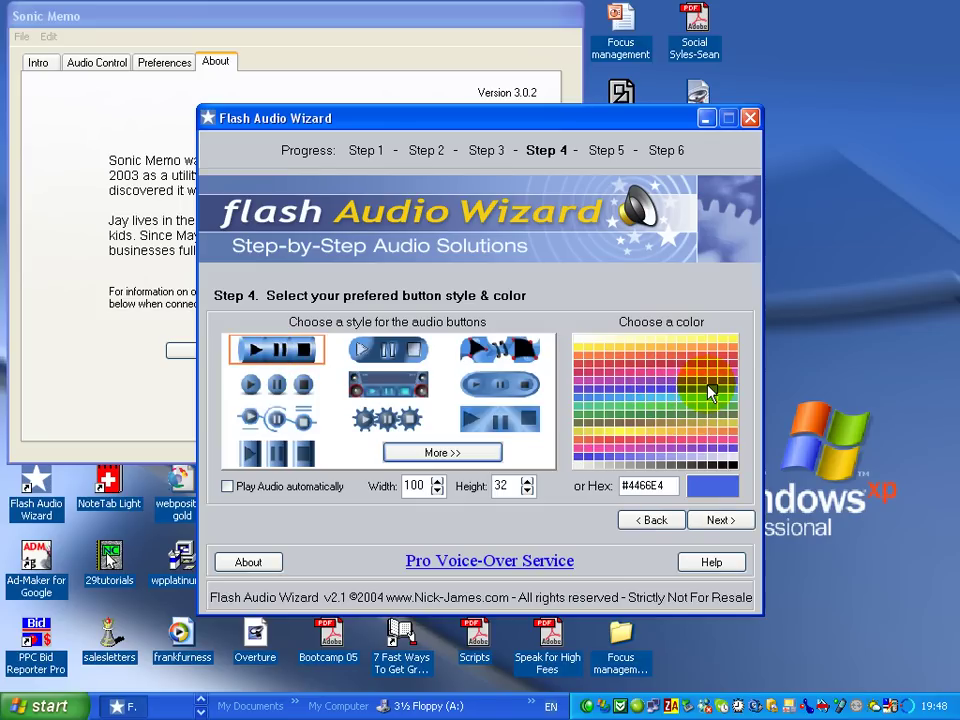
click(700, 521)
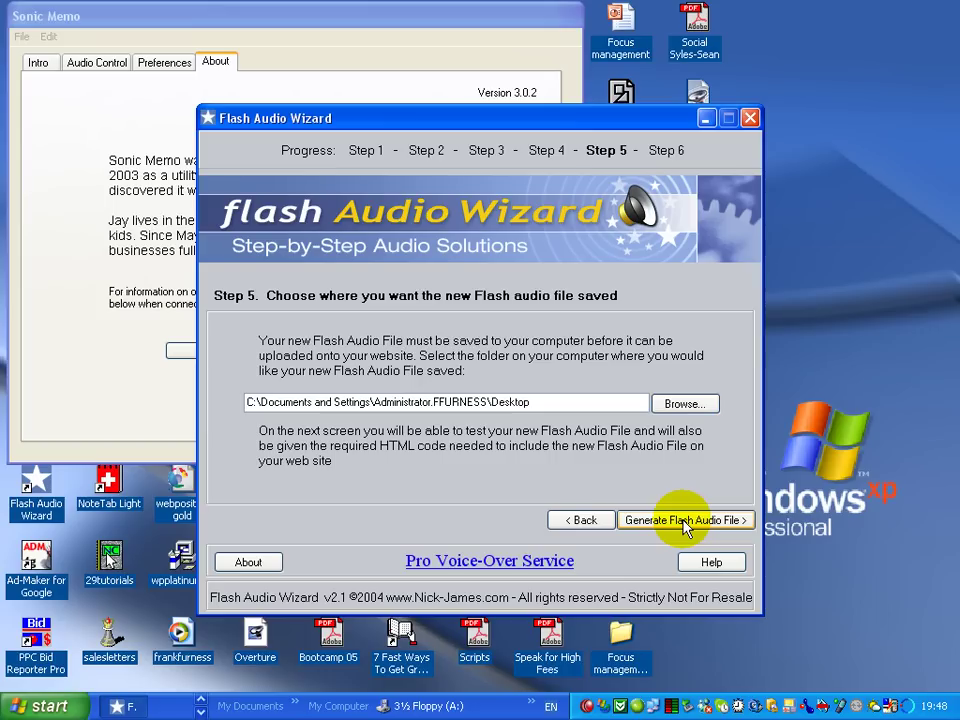
Generate the Flash audio file in the Desktop folder and play it from its saved HTML test page.
click(685, 522)
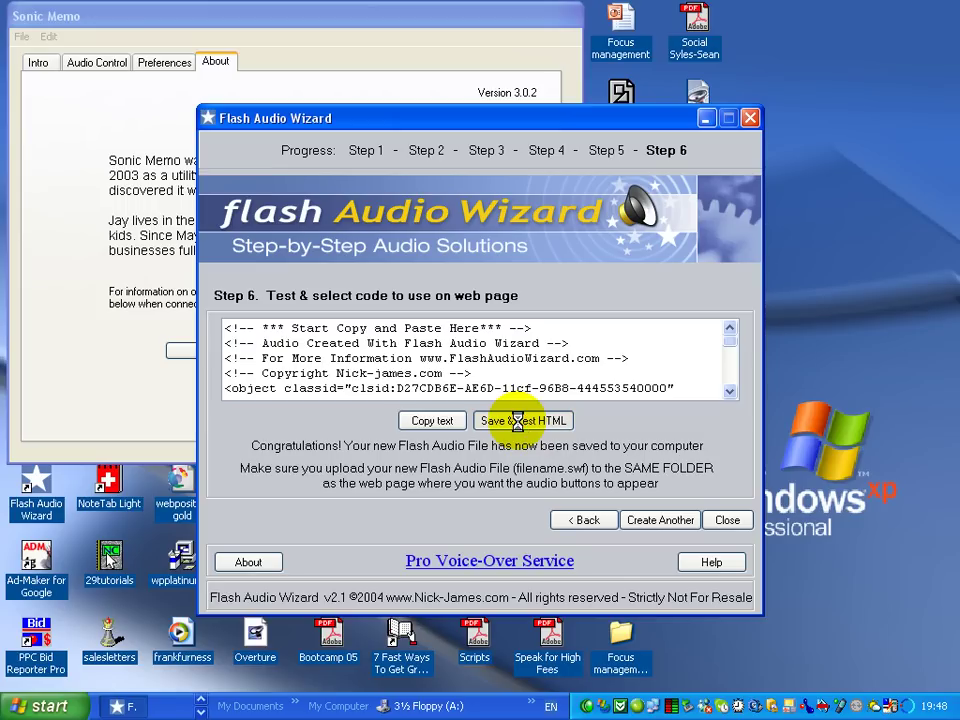
click(518, 423)
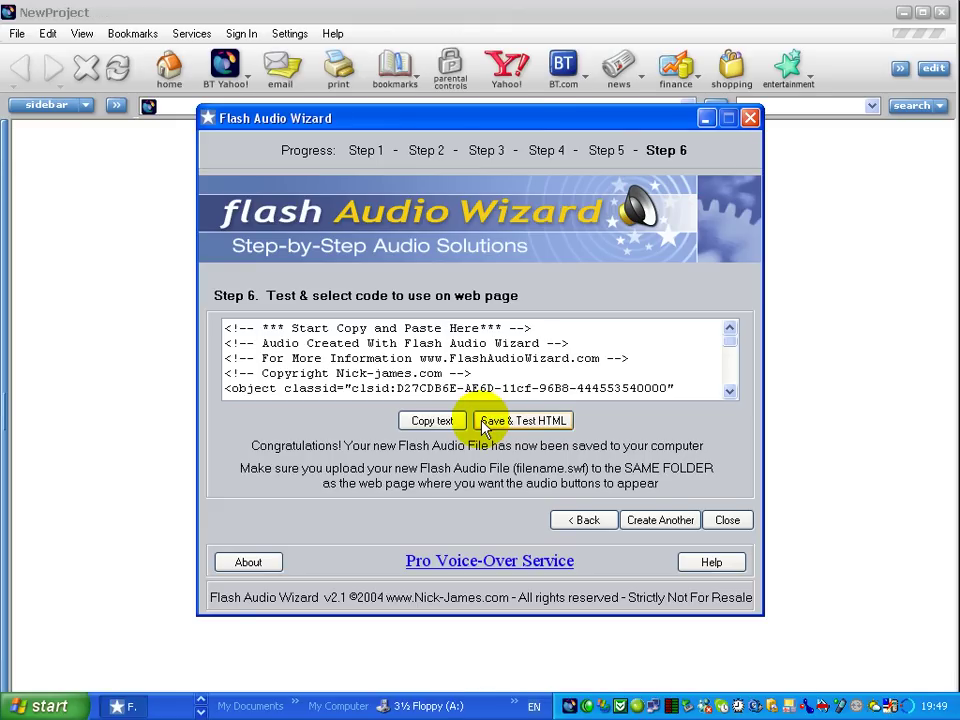
click(189, 422)
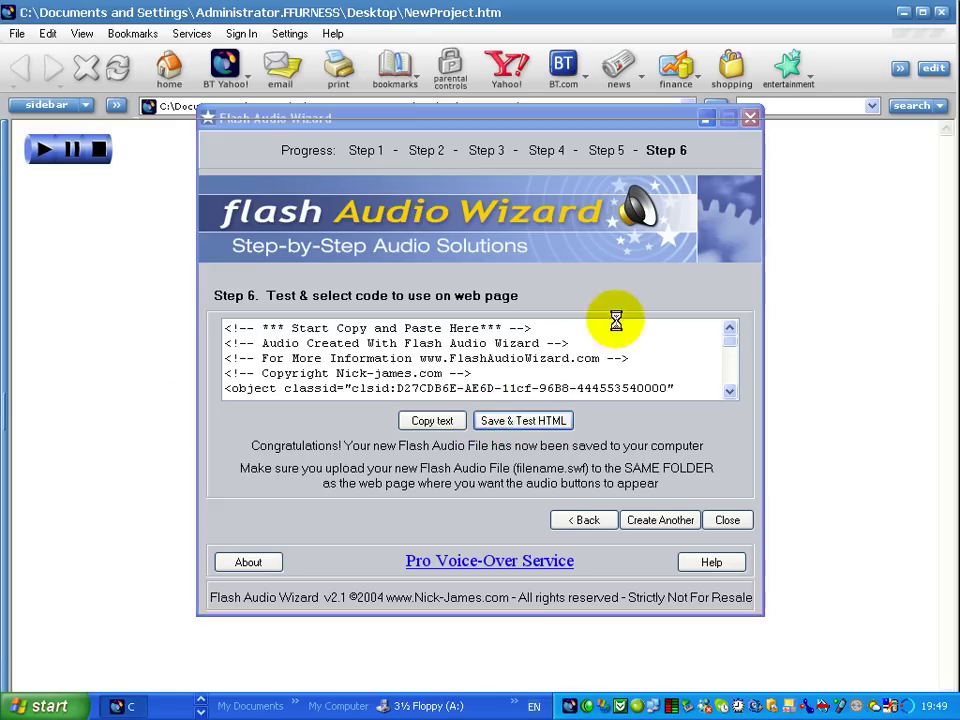
click(42, 158)
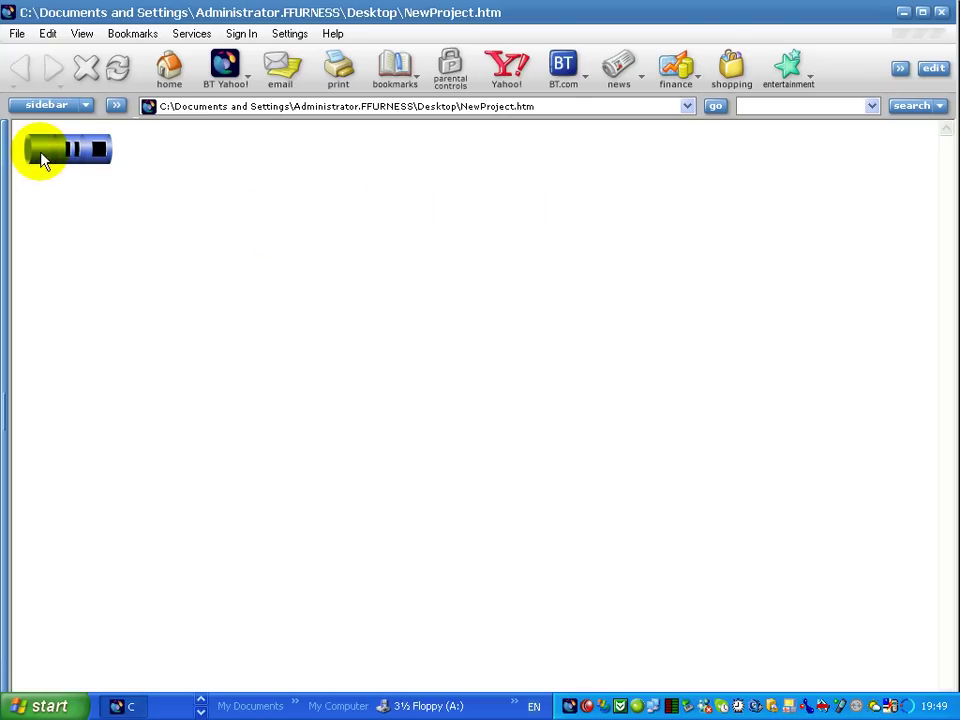